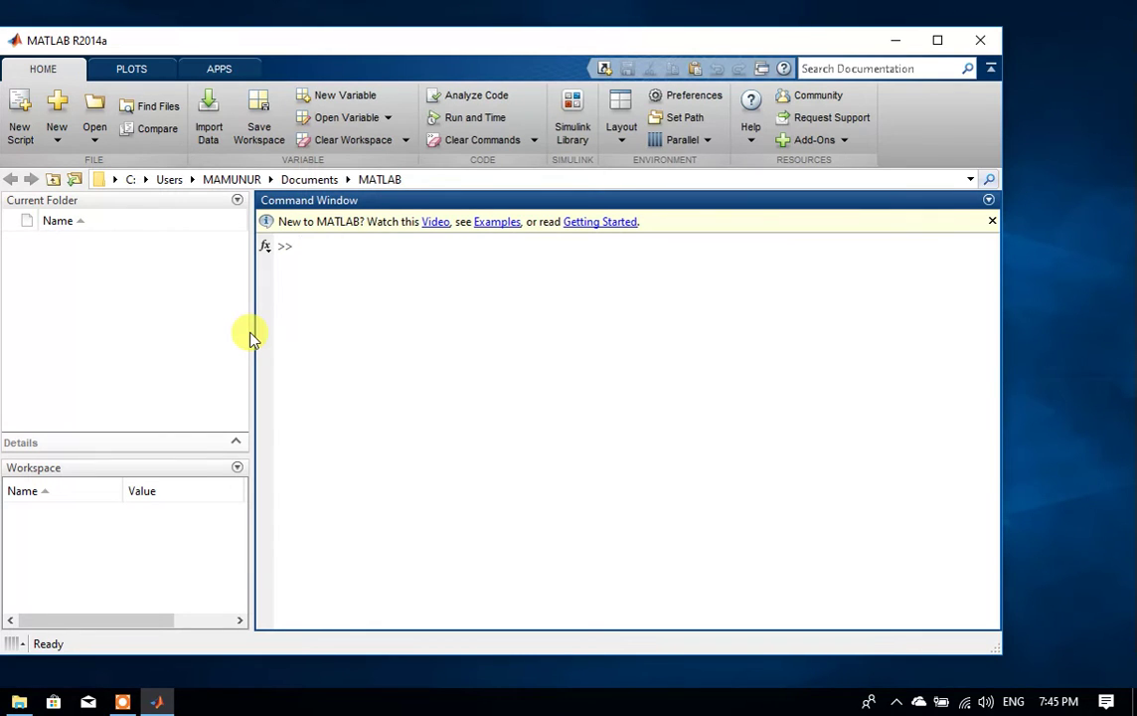
Define the row vector x = 0:1:10 in the maximized MATLAB command window and close the program
left_click(940, 42)
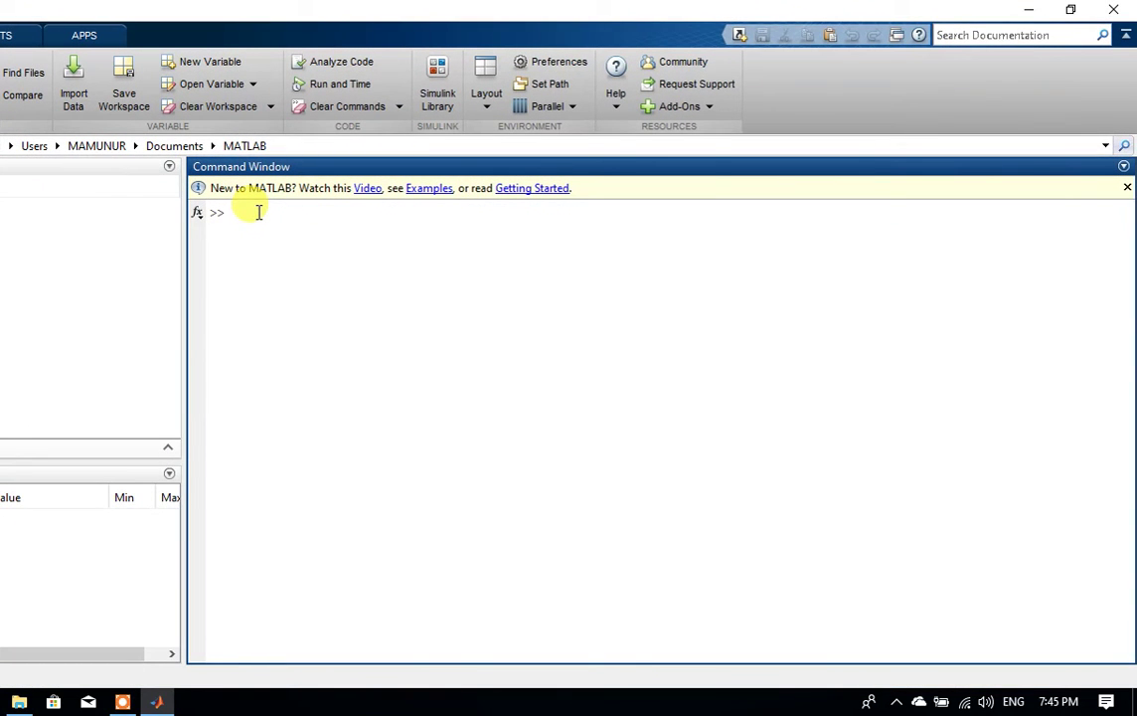
type("x = 0:1:10")
key("Return")
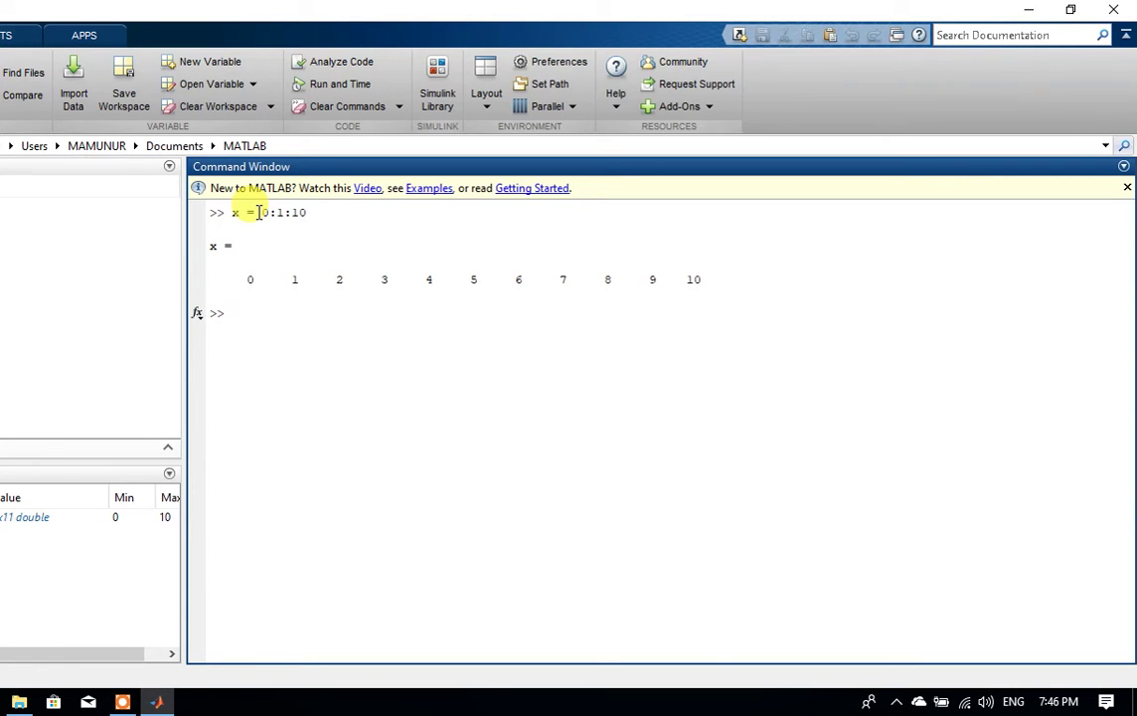
left_click(1119, 10)
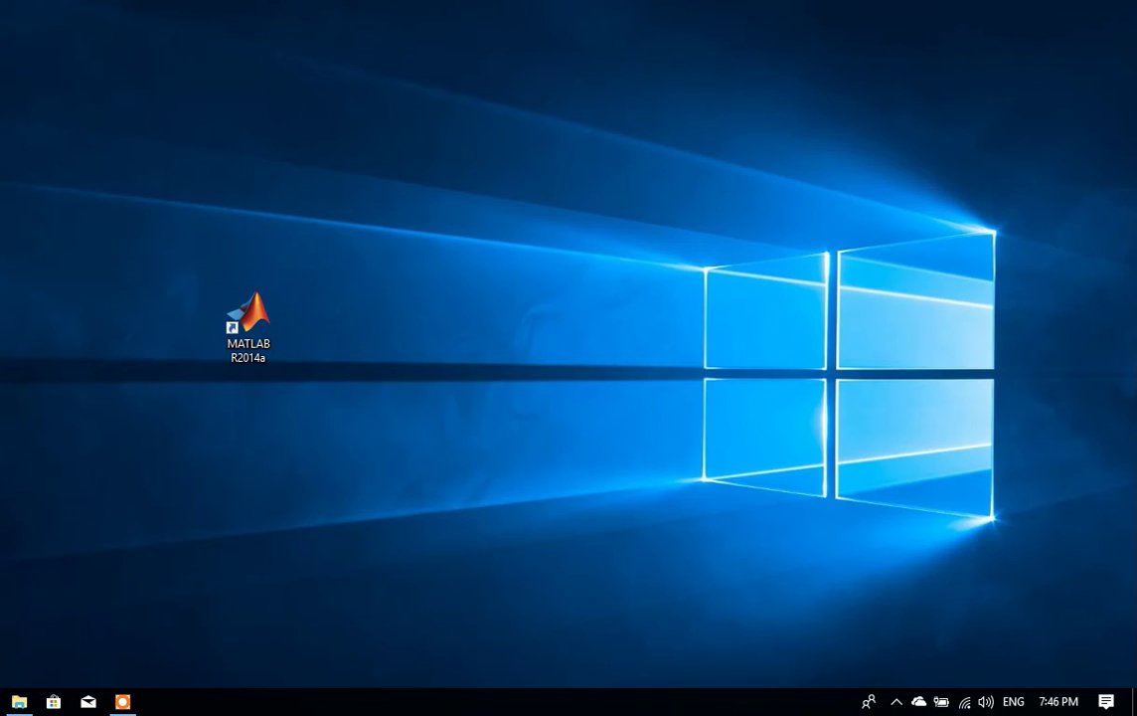
key("super")
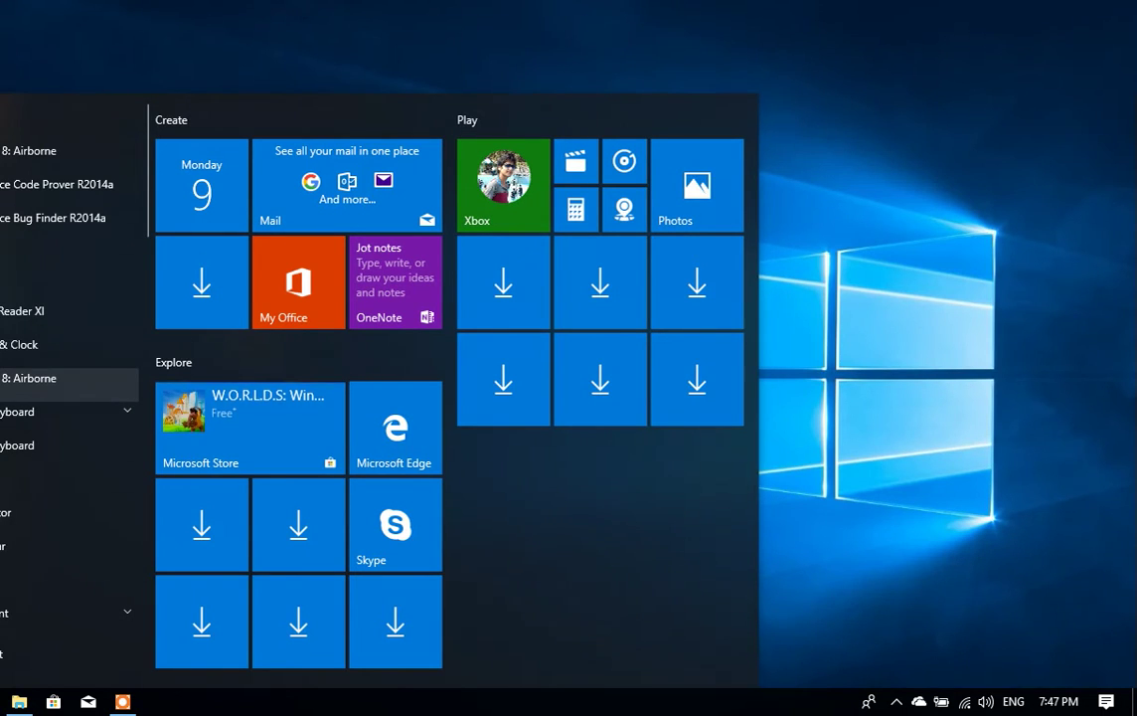
key("Escape")
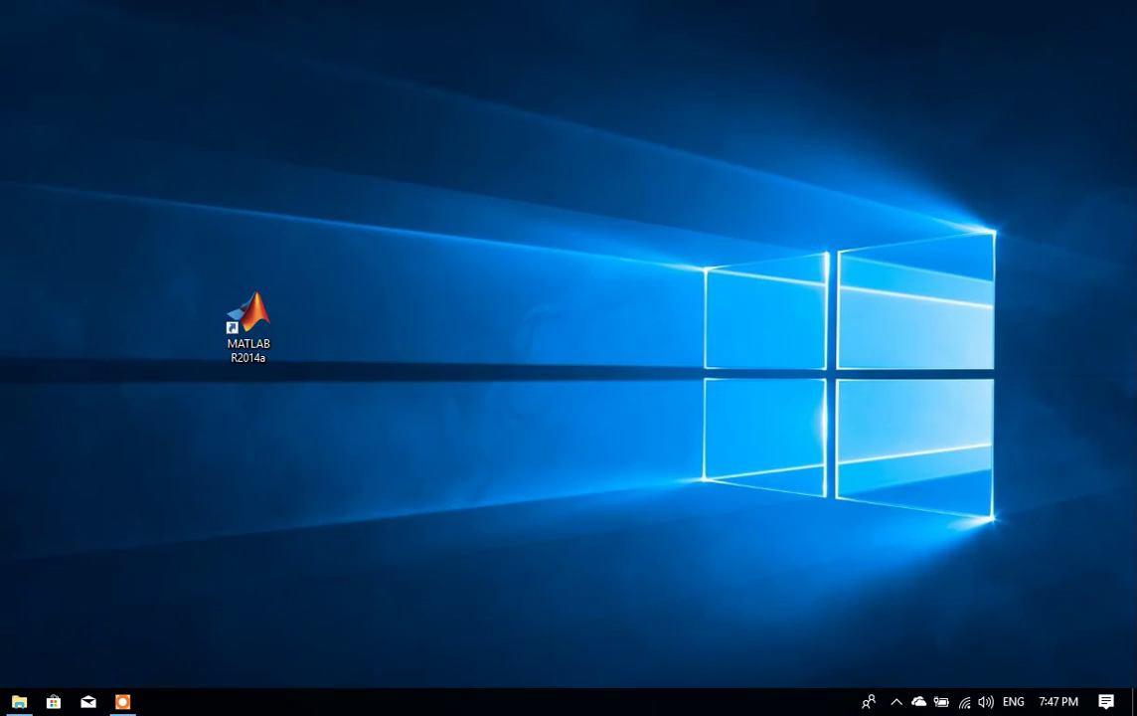
right_click(351, 235)
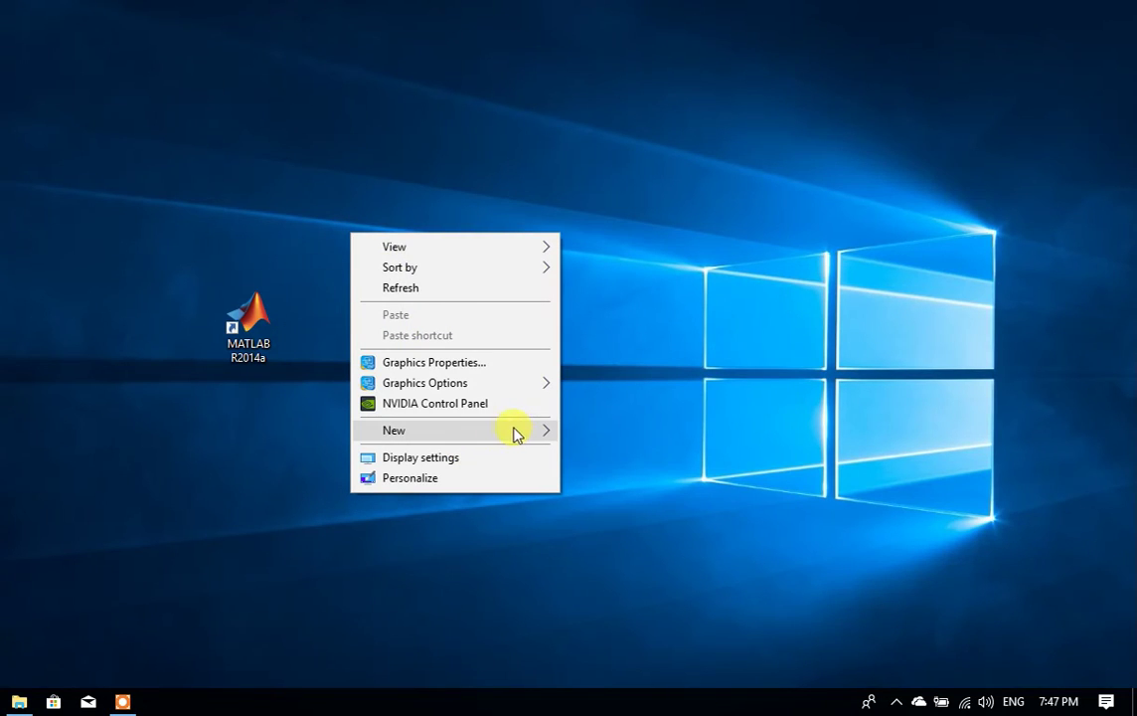
mouse_move(515, 431)
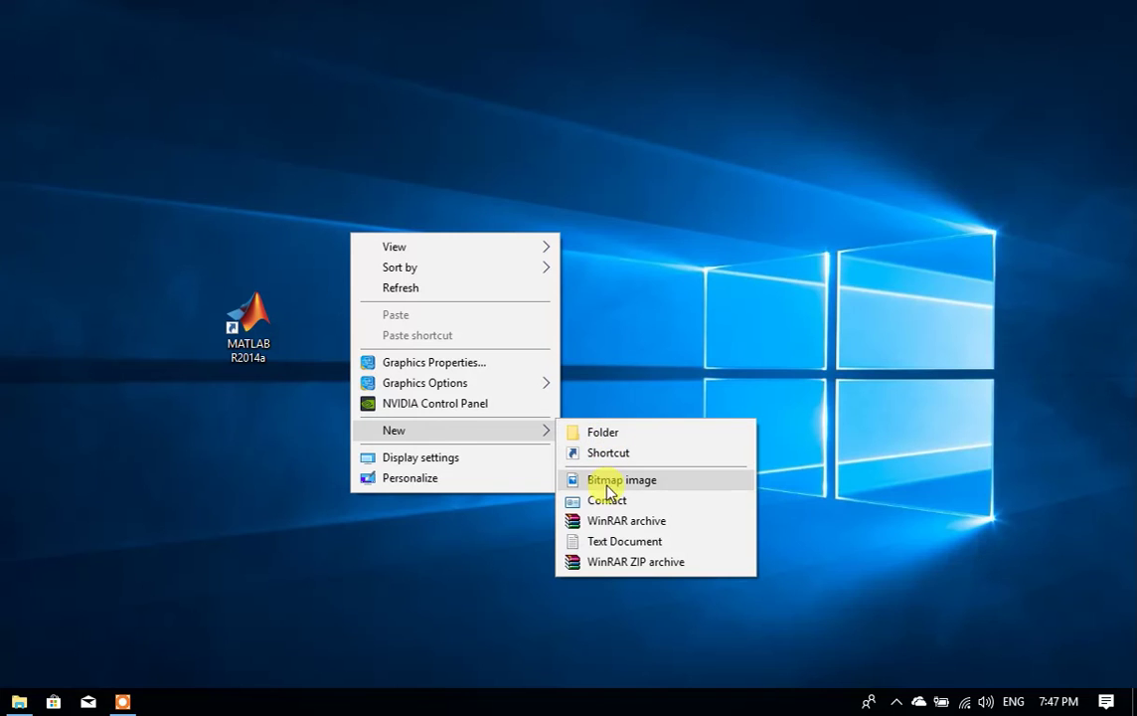
left_click(477, 559)
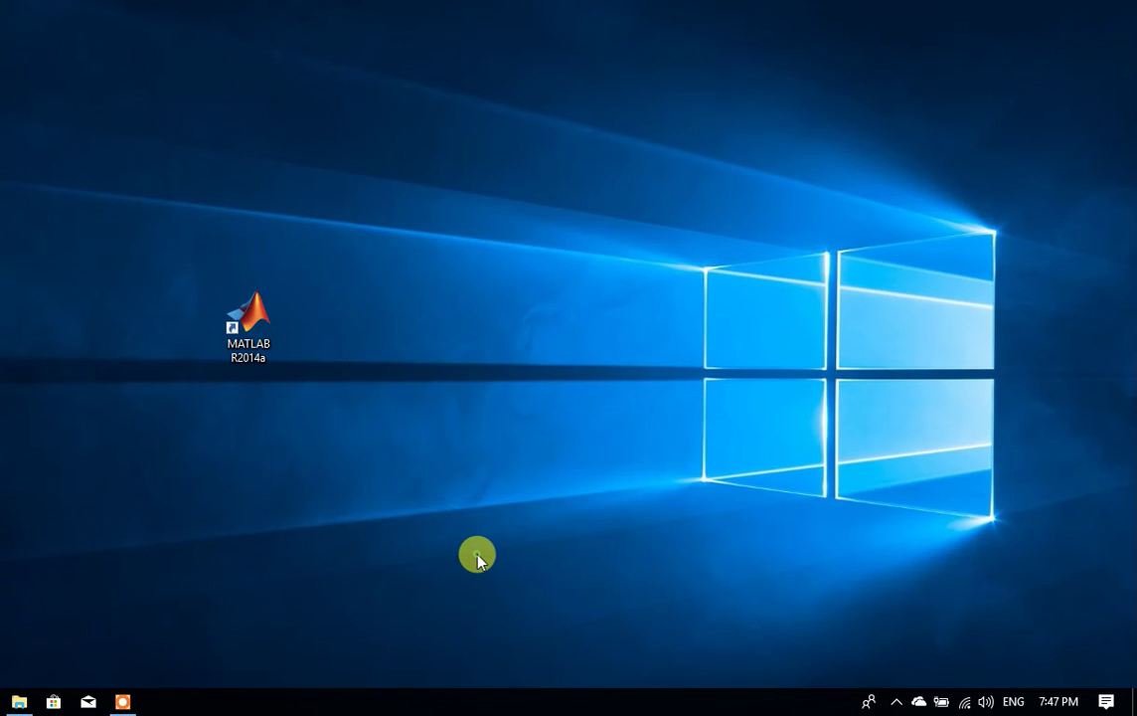
right_click(402, 396)
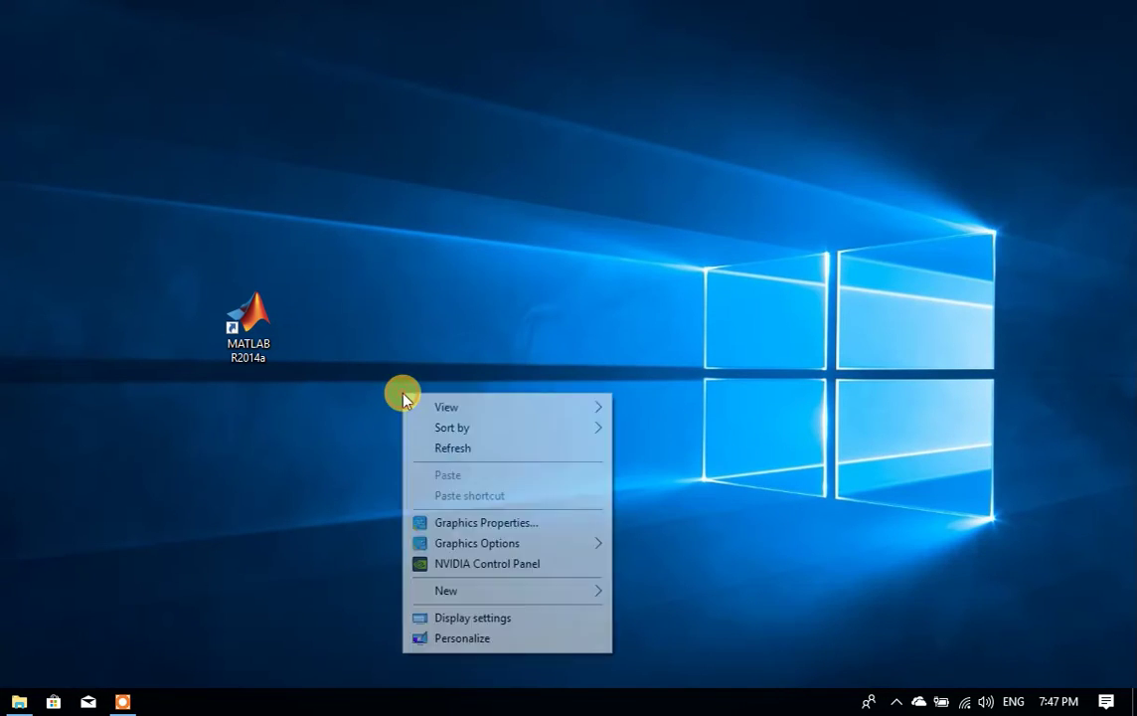
left_click(443, 448)
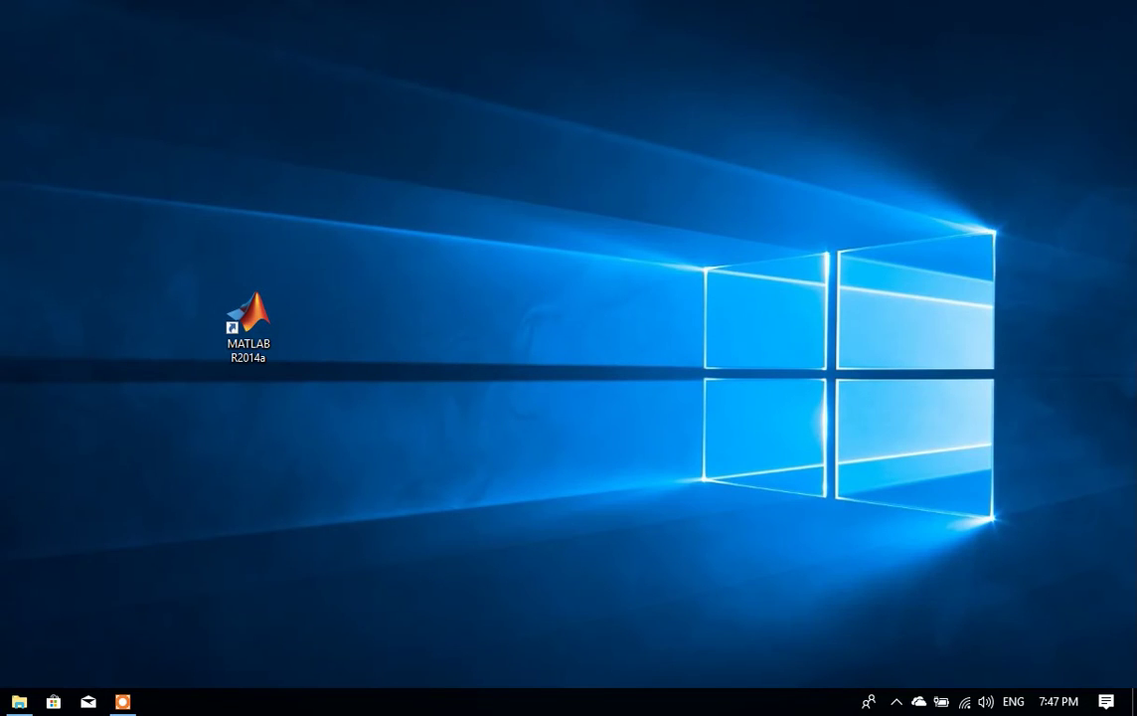
Find and launch Word 2013 through the Windows search and create a blank document
key("super+s")
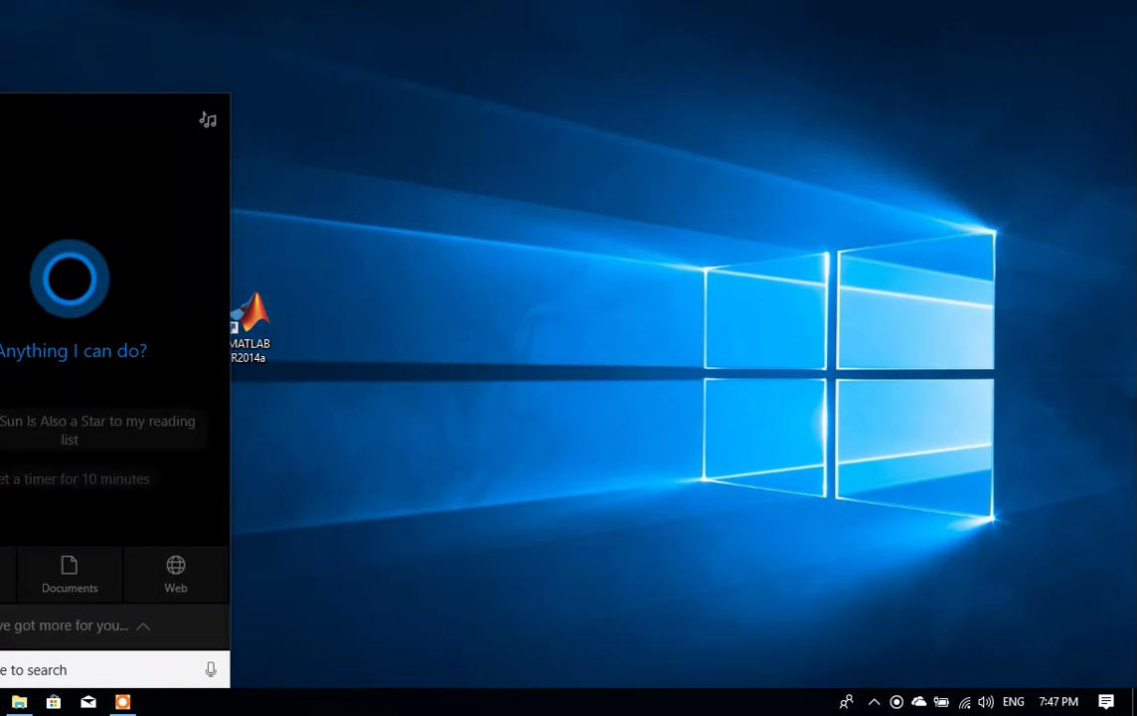
type("w")
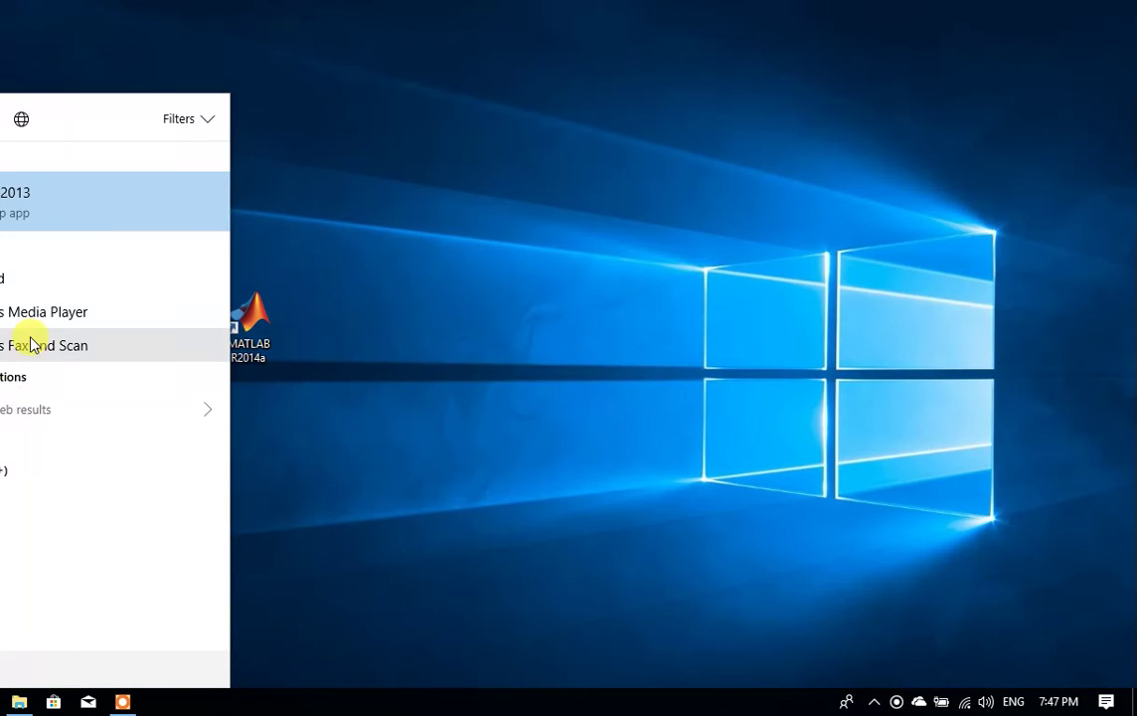
left_click(17, 202)
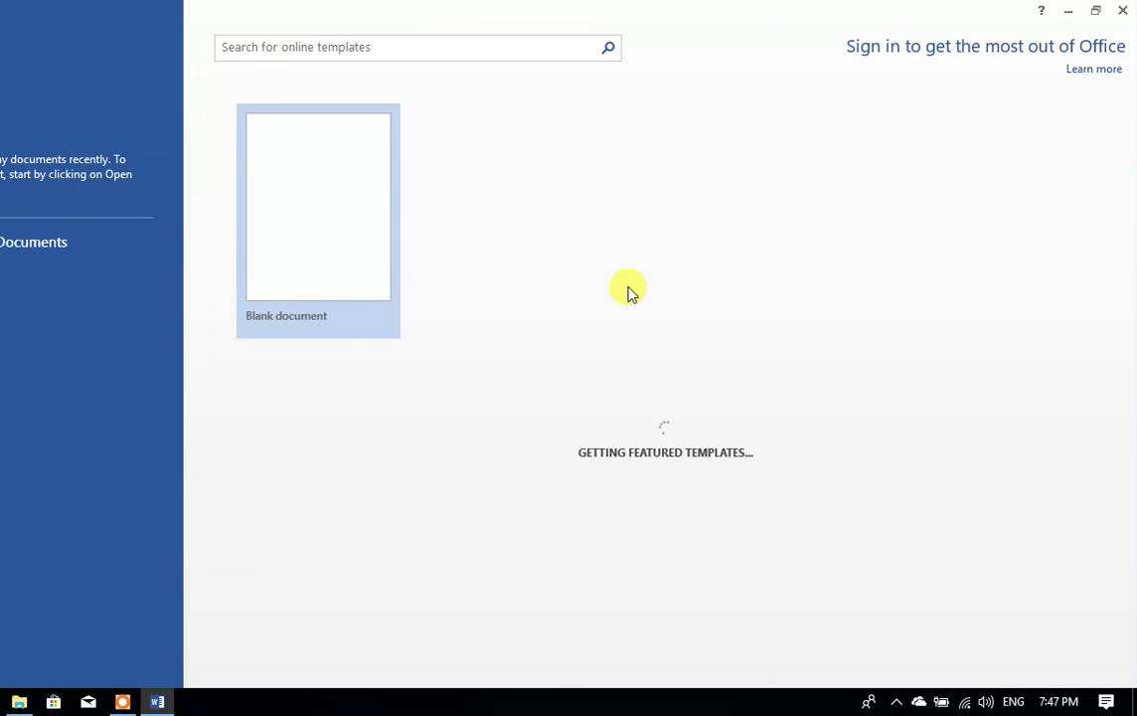
left_click(315, 244)
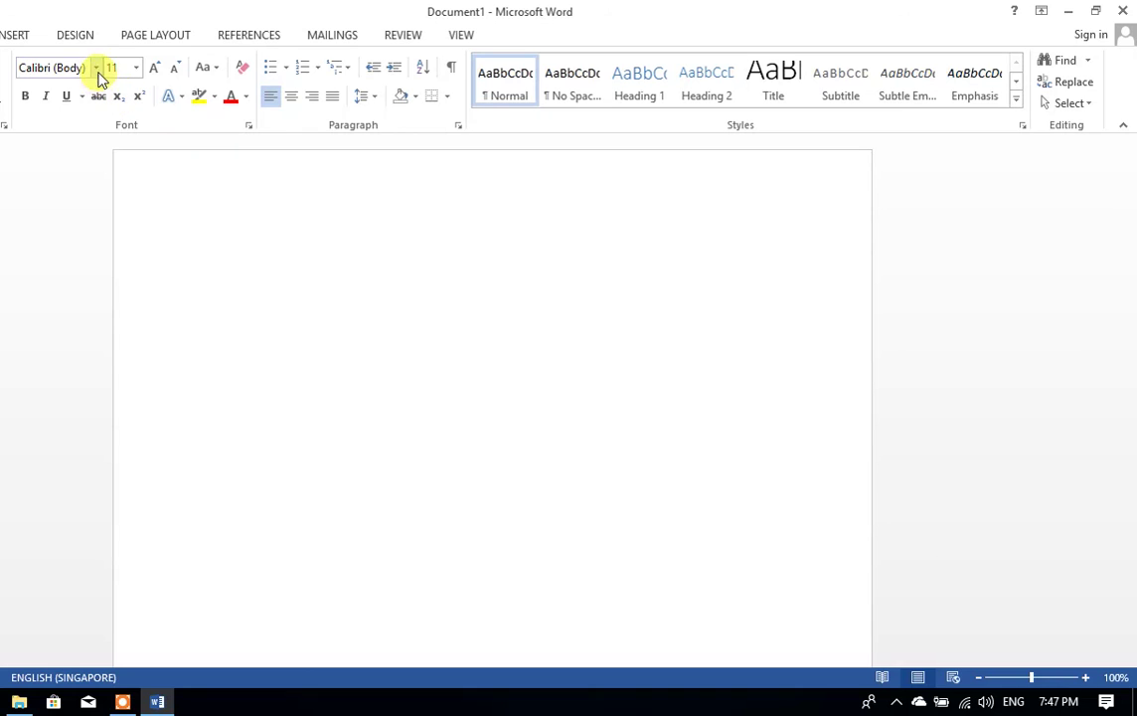
left_click(135, 70)
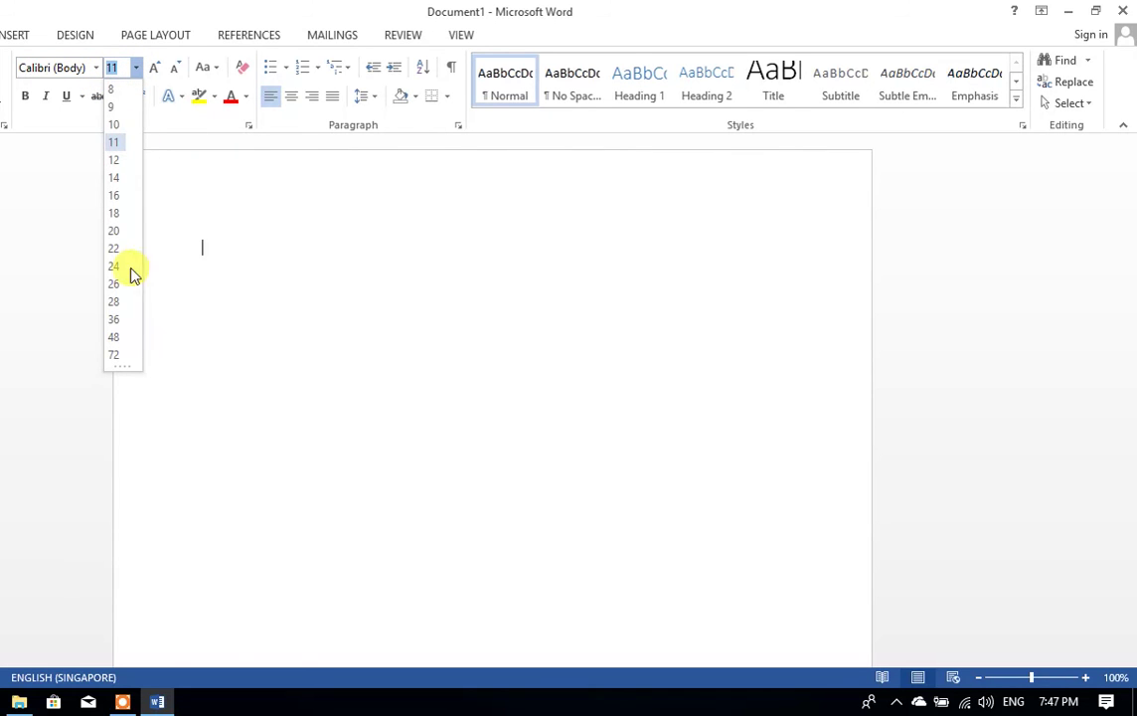
left_click(118, 303)
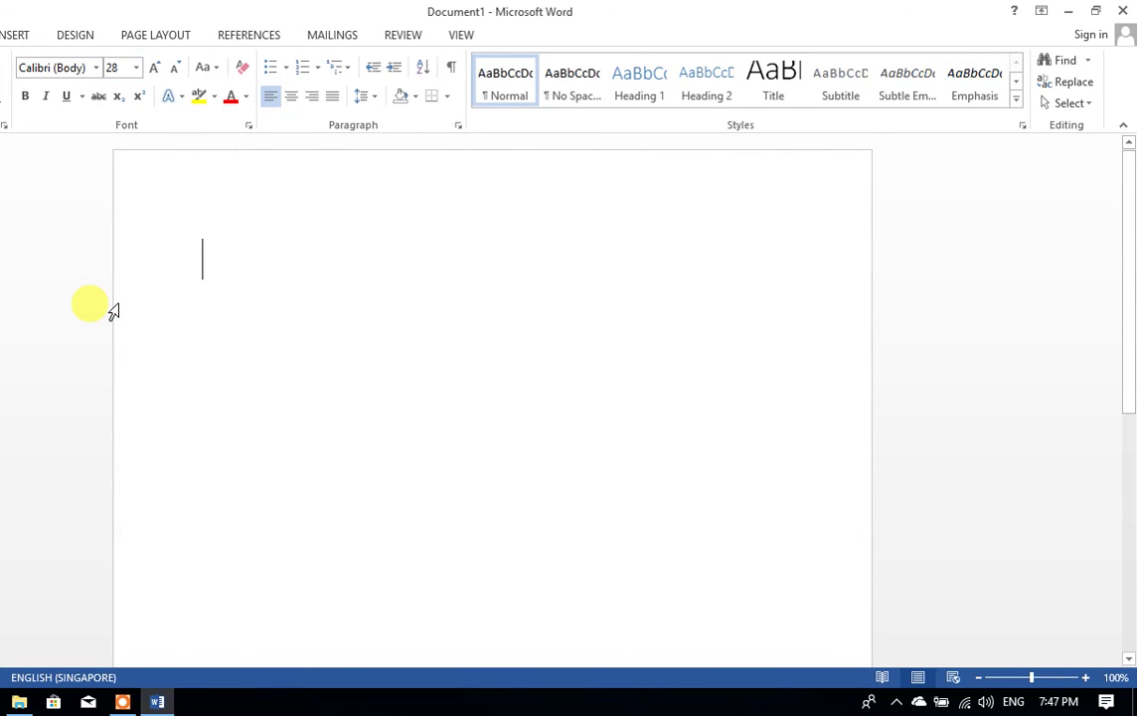
type("p")
key("BackSpace")
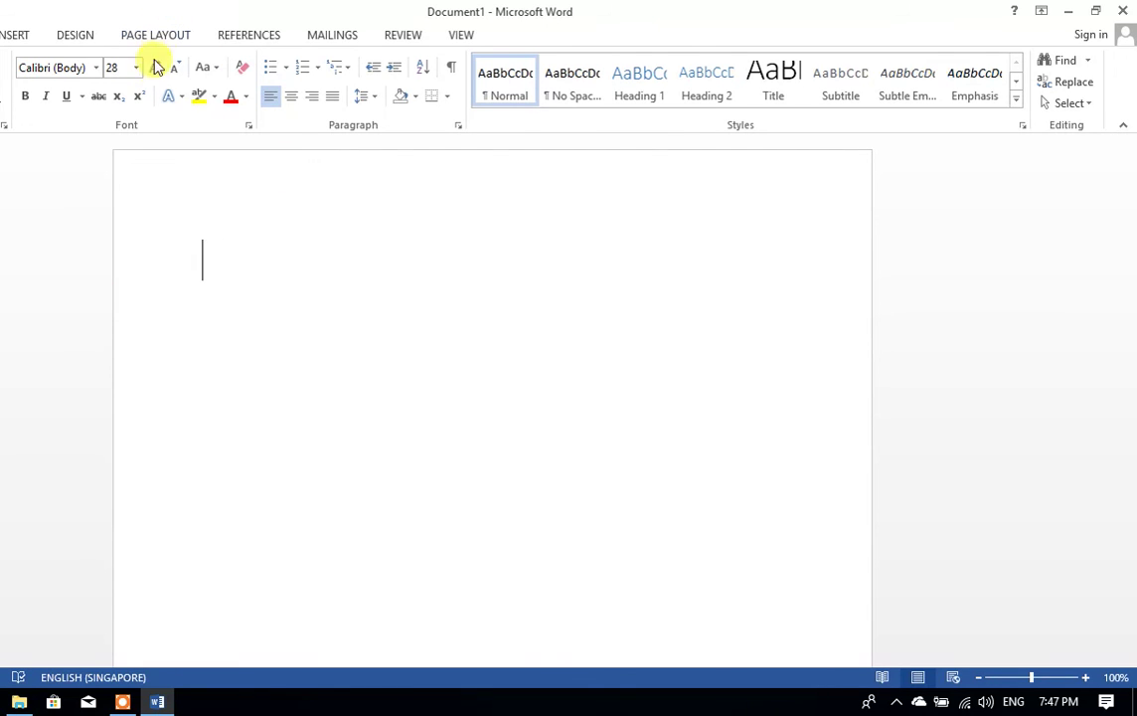
Set the font size to 48 and write "PLEASE LIKE,COMMENTS" in the blank document
left_click(135, 66)
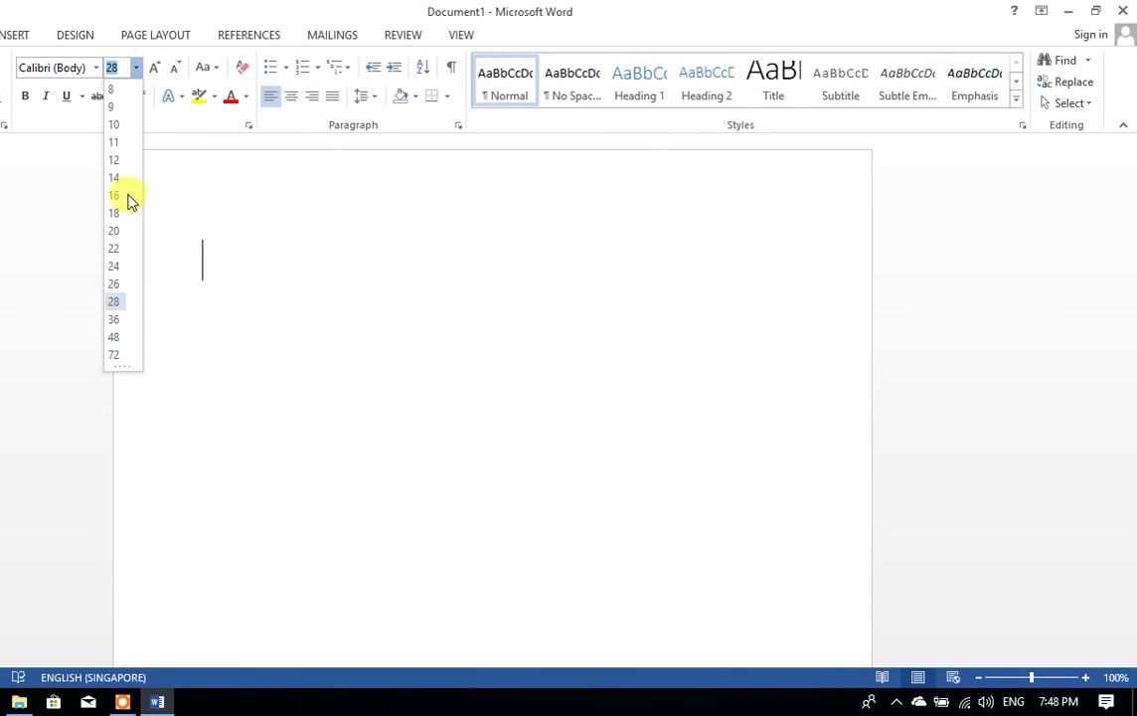
left_click(116, 339)
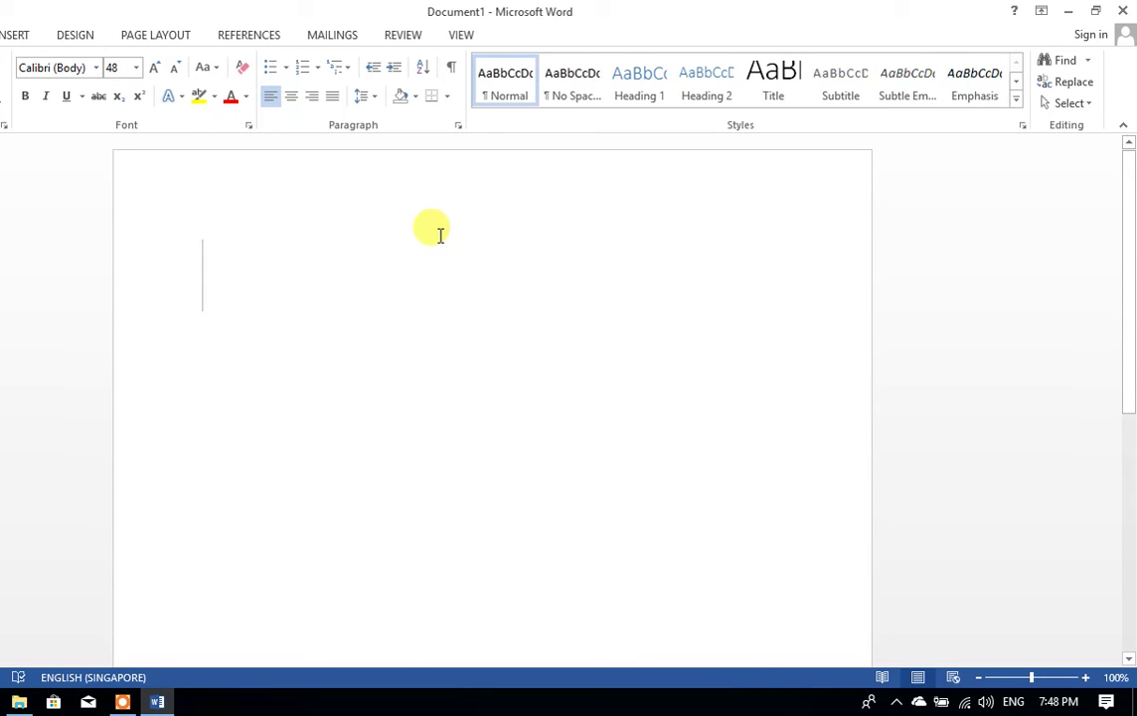
type("PLR")
key("BackSpace")
type("EASE ")
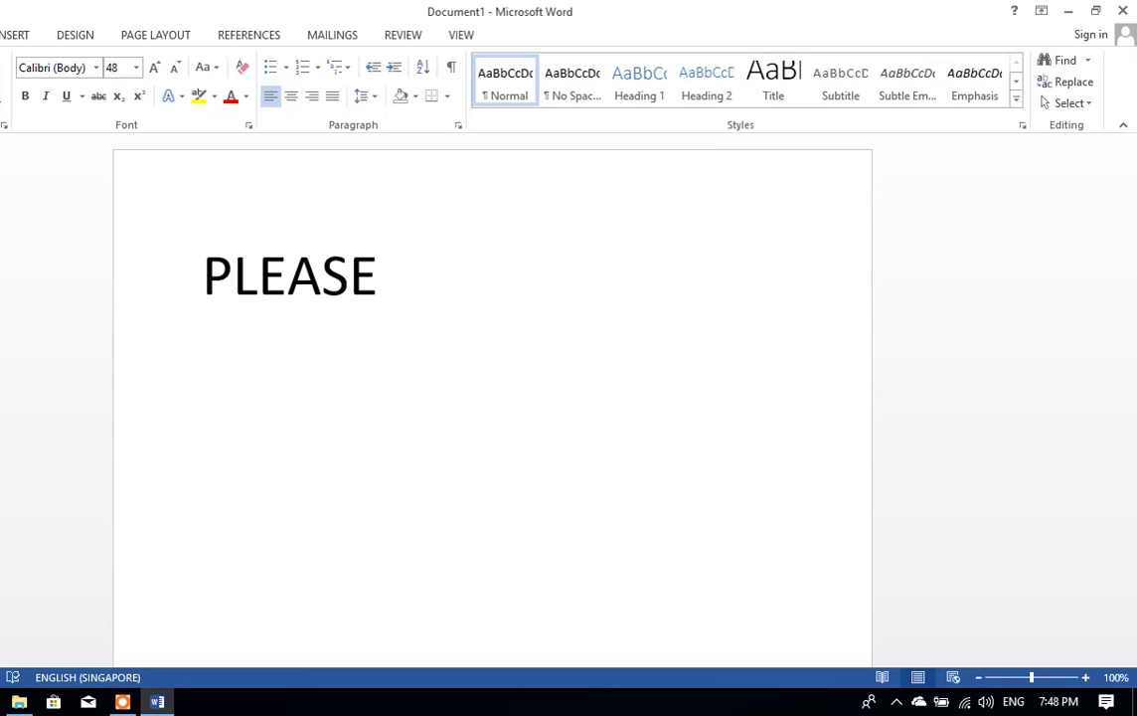
type("LIKE")
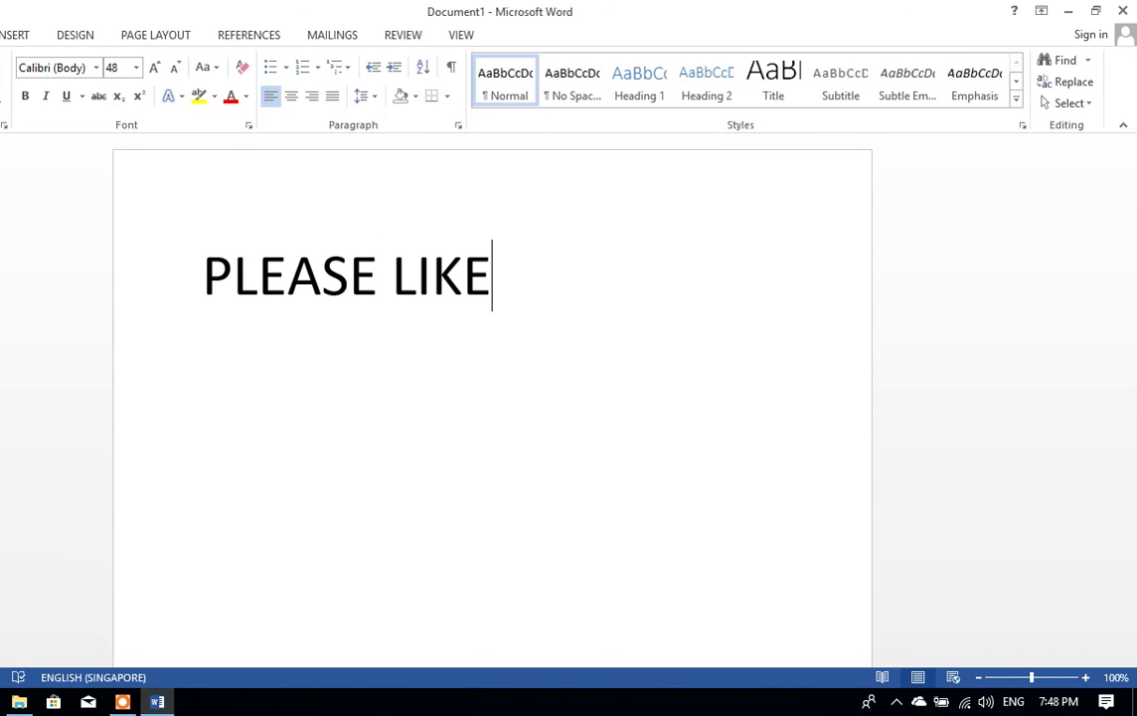
type(",COMM")
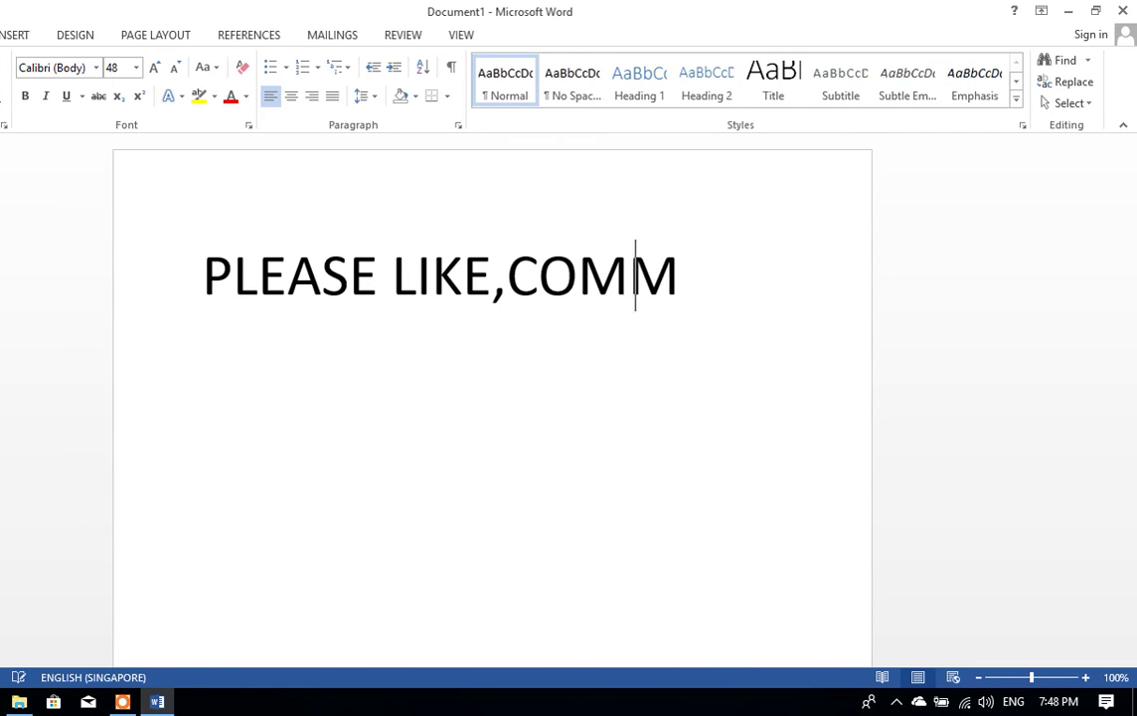
type("EN")
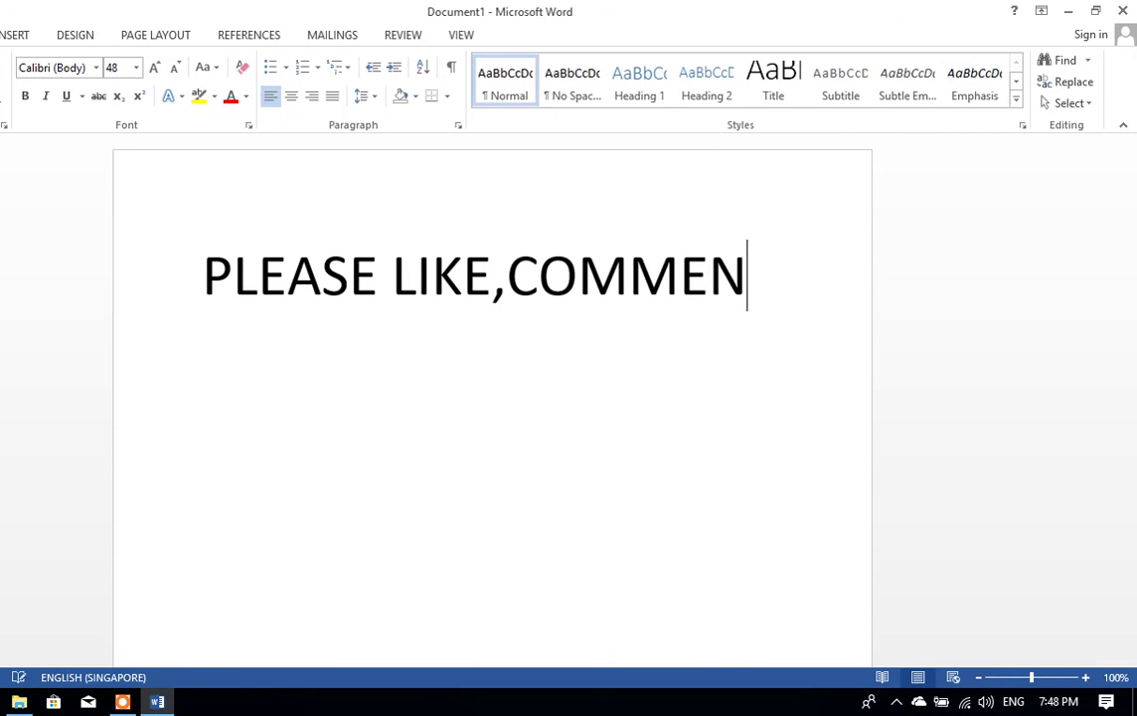
type("TS")
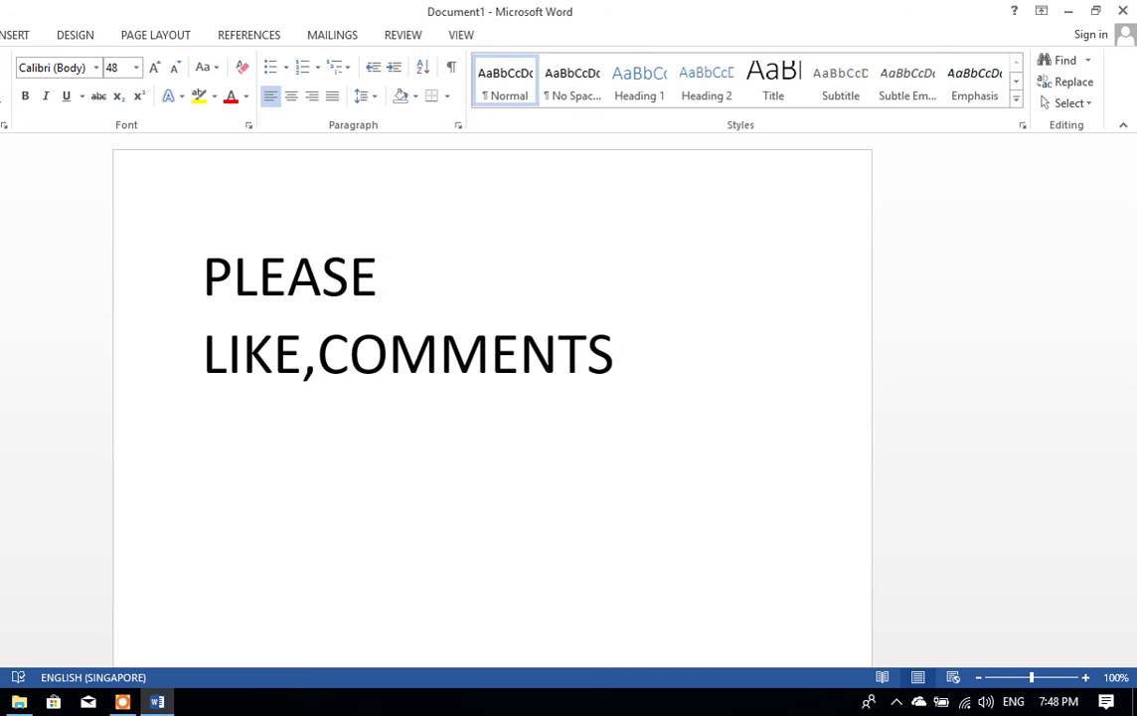
Continue the text after "COMMENTS" with ",SUBSCR"
type(",")
type("SUBS")
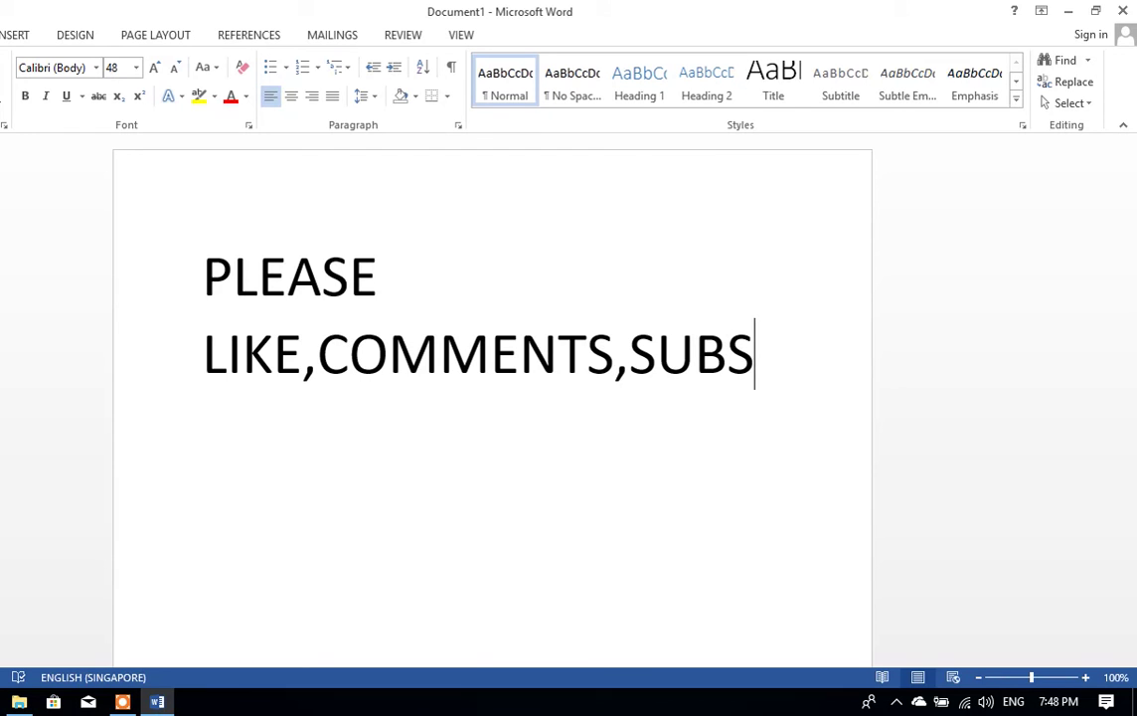
key("Return")
type("CR")
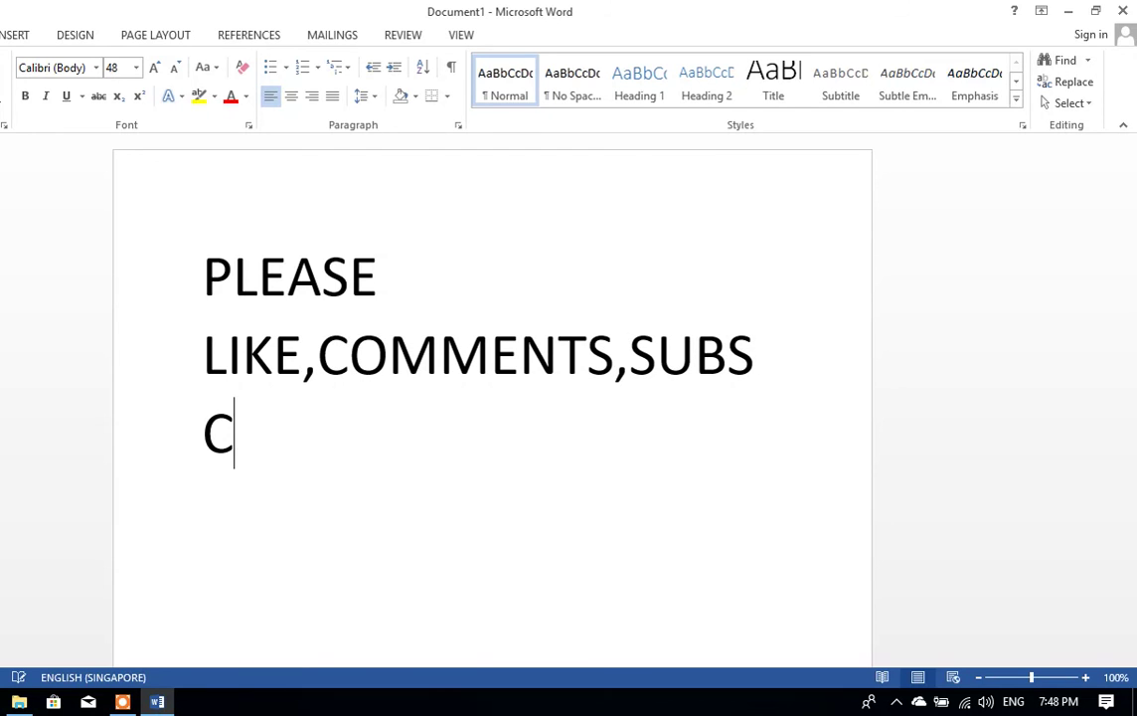